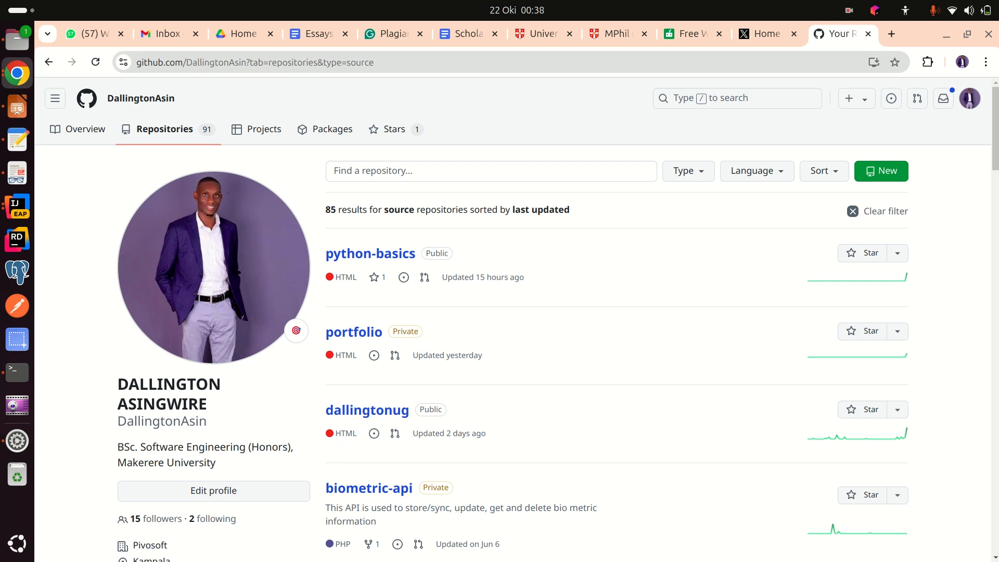
# - Open the classic personal access tokens page in the account's developer settings
pyautogui.click(970, 98)
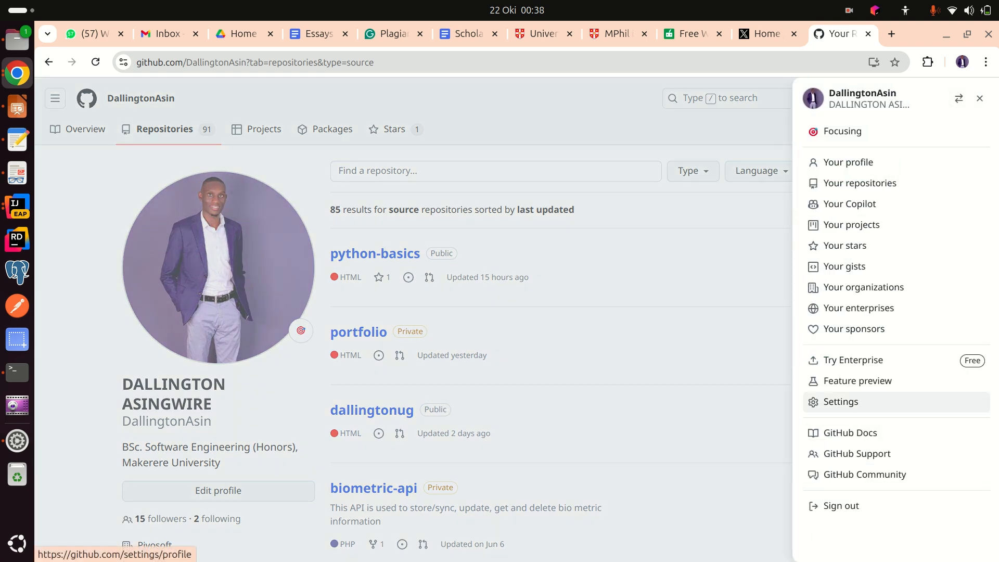
pyautogui.click(841, 401)
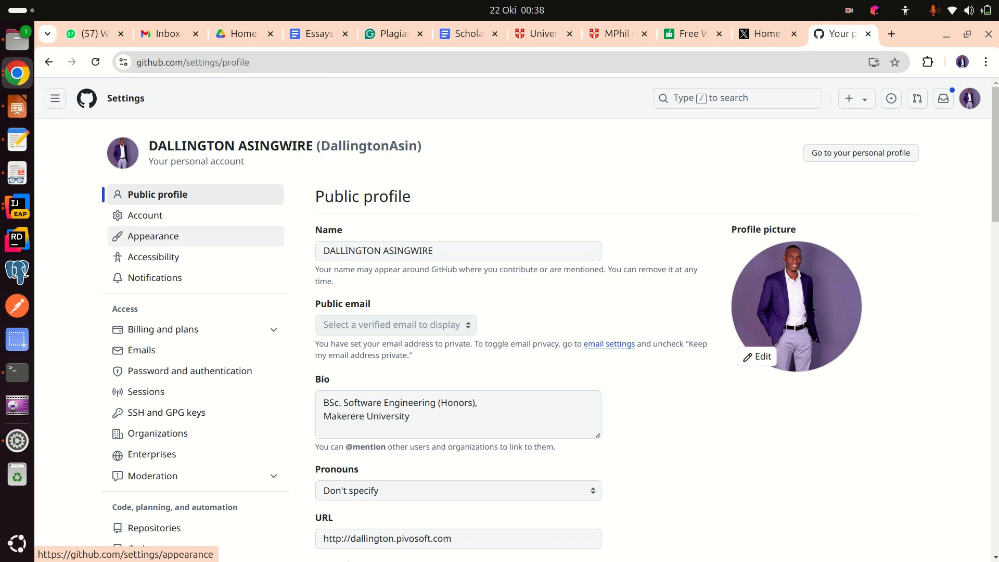
pyautogui.scroll(-10, 156, 236)
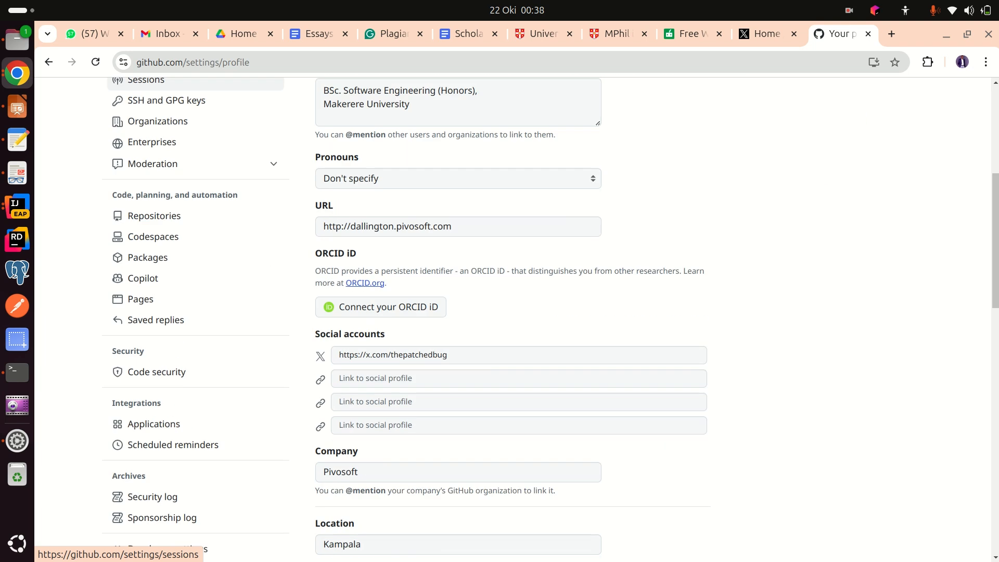
pyautogui.scroll(-2, 156, 158)
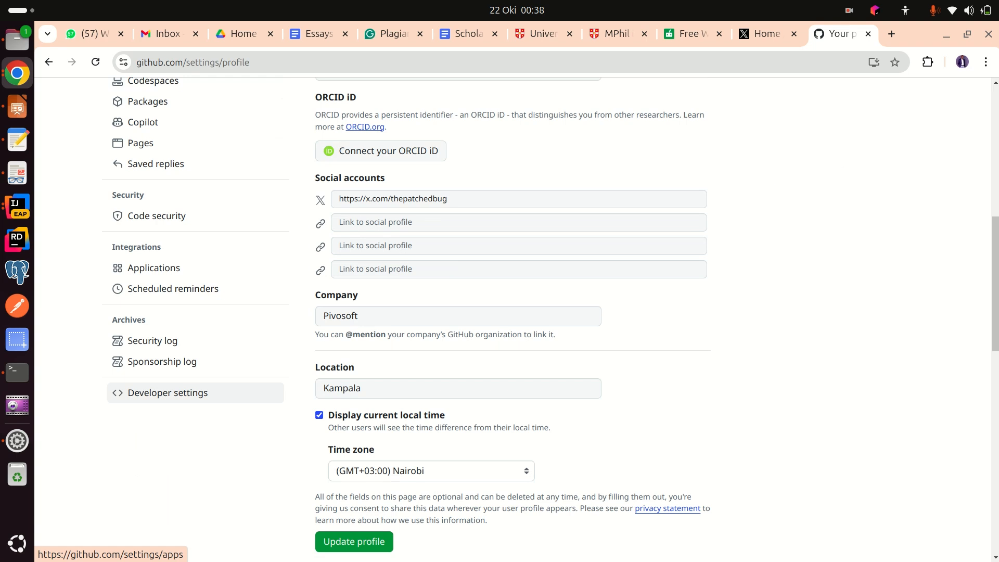
pyautogui.click(168, 392)
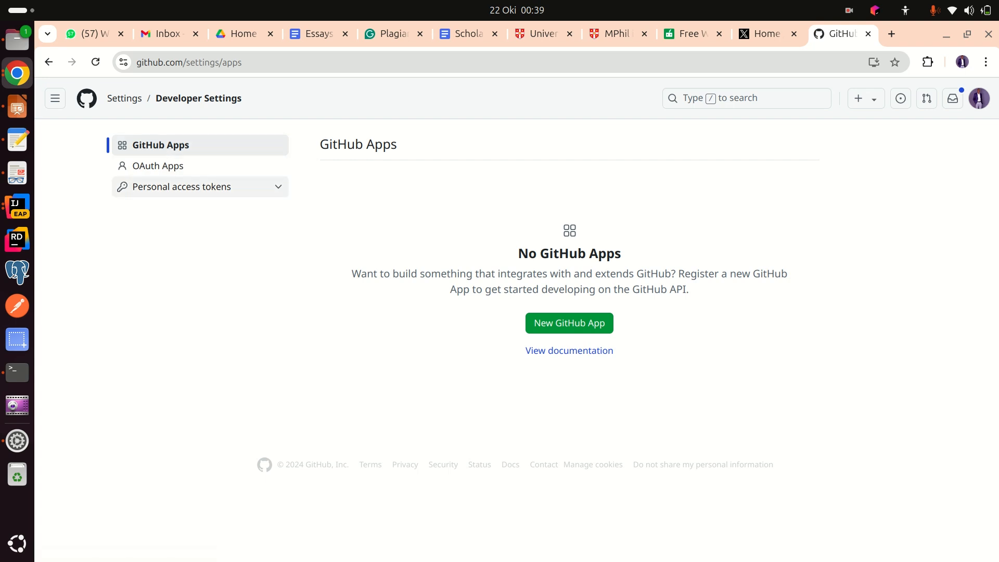
pyautogui.click(182, 186)
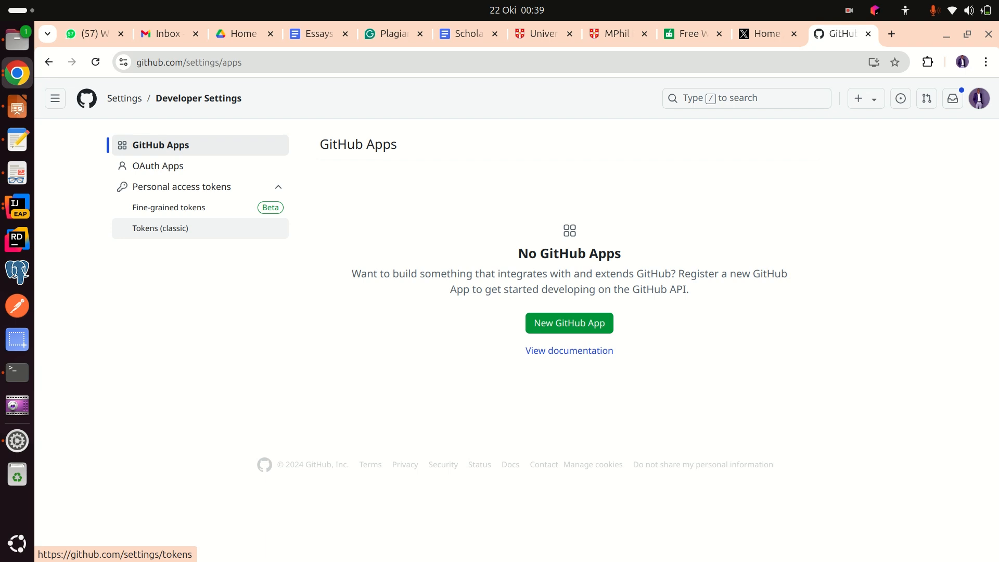
pyautogui.click(160, 228)
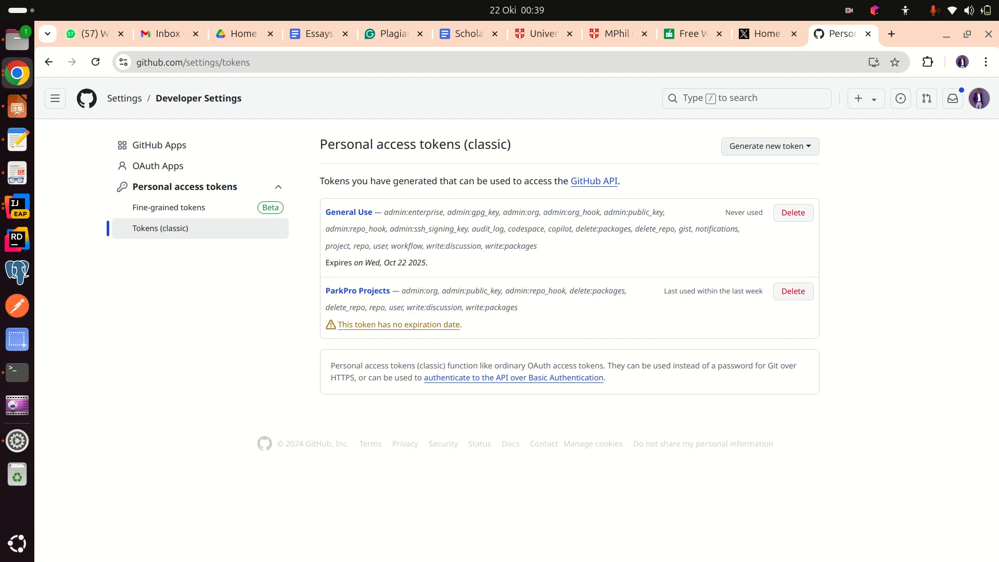
# - Start a new classic personal access token for general use and set its note to "General Use for Git"
pyautogui.click(770, 147)
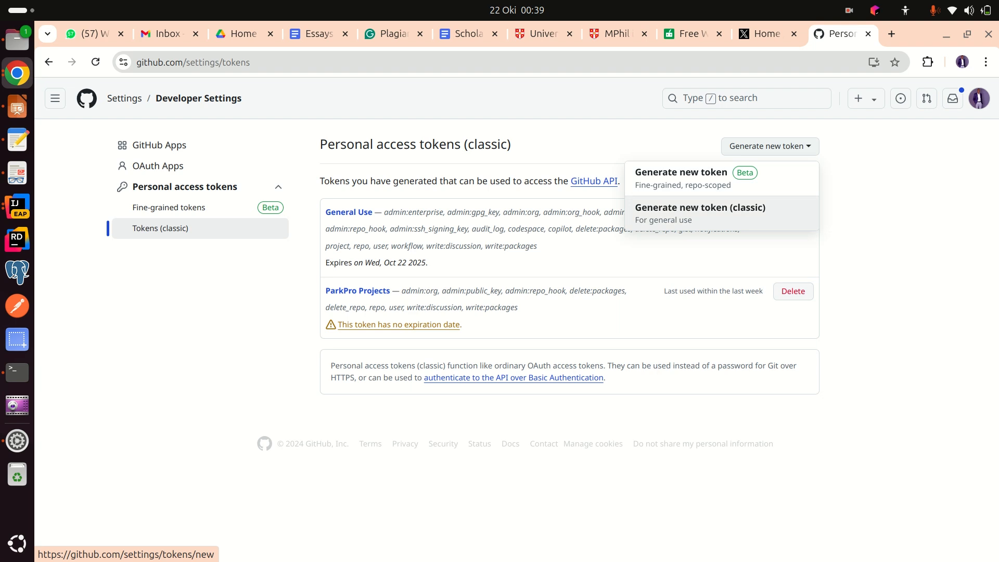
pyautogui.click(699, 211)
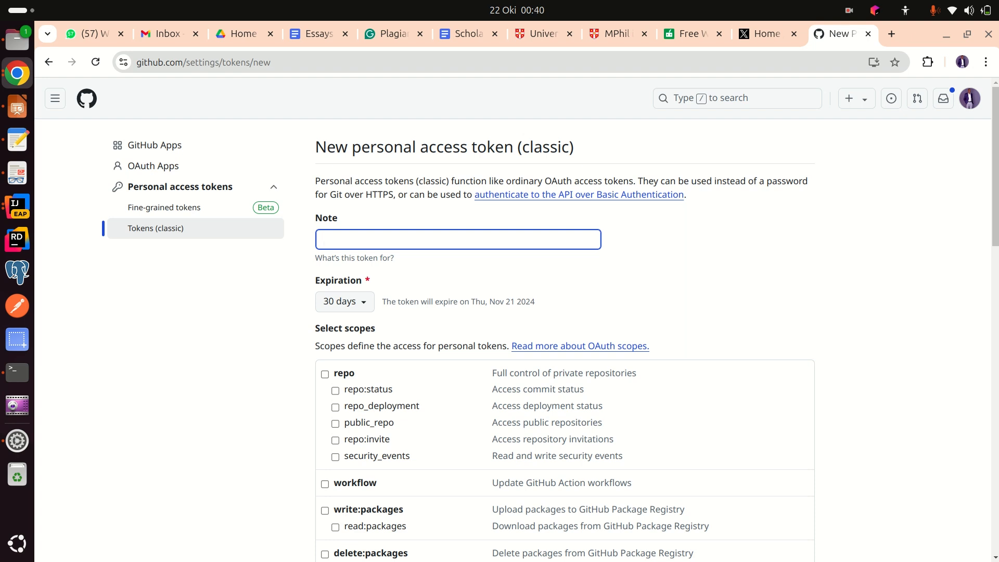
pyautogui.doubleClick(786, 181)
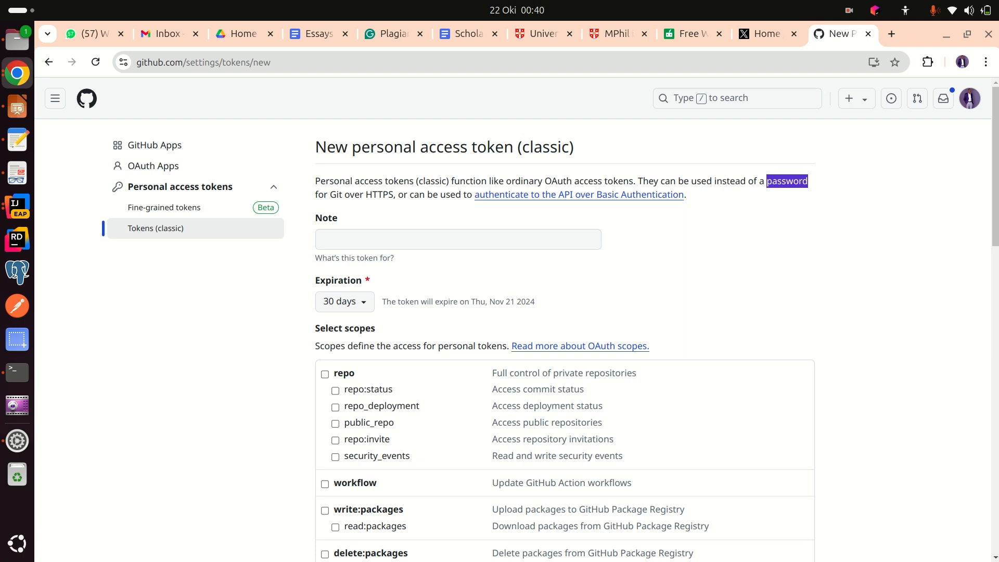
pyautogui.click(458, 239)
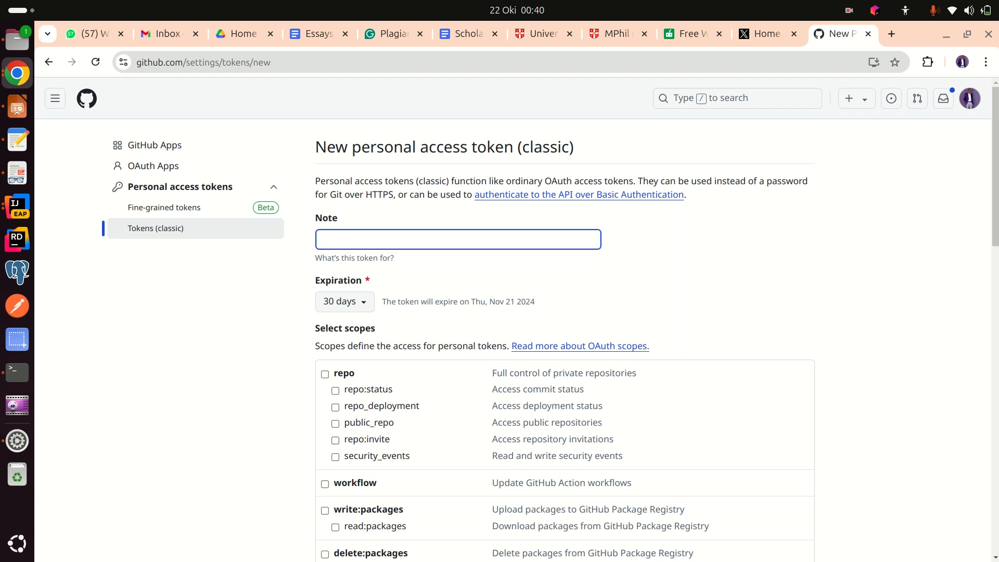
pyautogui.write('Genera')
pyautogui.write('l Git Ud')
pyautogui.press('BackSpace')
pyautogui.press('BackSpace')
pyautogui.press('BackSpace')
pyautogui.press('BackSpace')
pyautogui.press('BackSpace')
pyautogui.write('Use for Git')
# - Try the No expiration, 90 days and 30 days options for the token's expiration
pyautogui.click(344, 302)
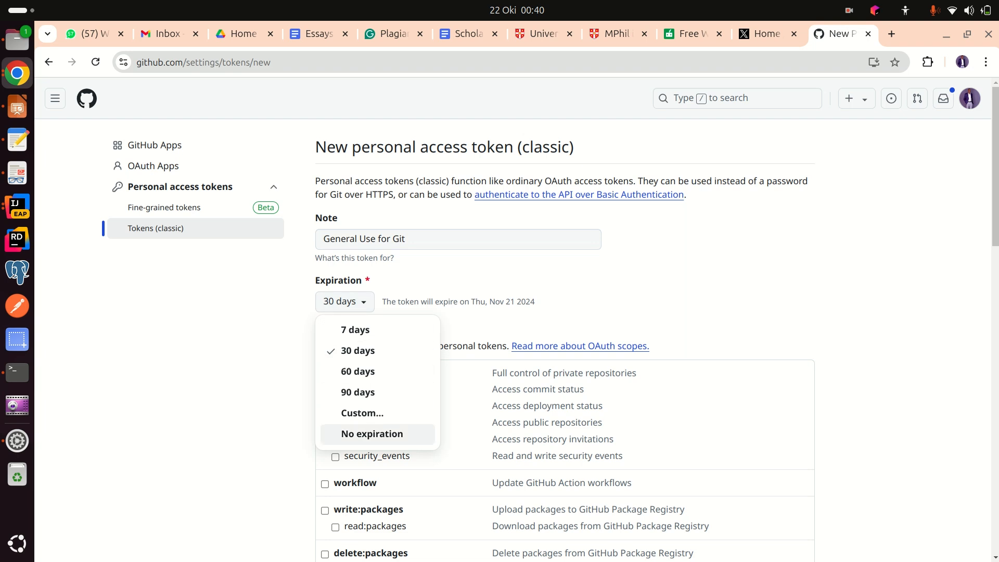
pyautogui.click(372, 434)
pyautogui.click(357, 302)
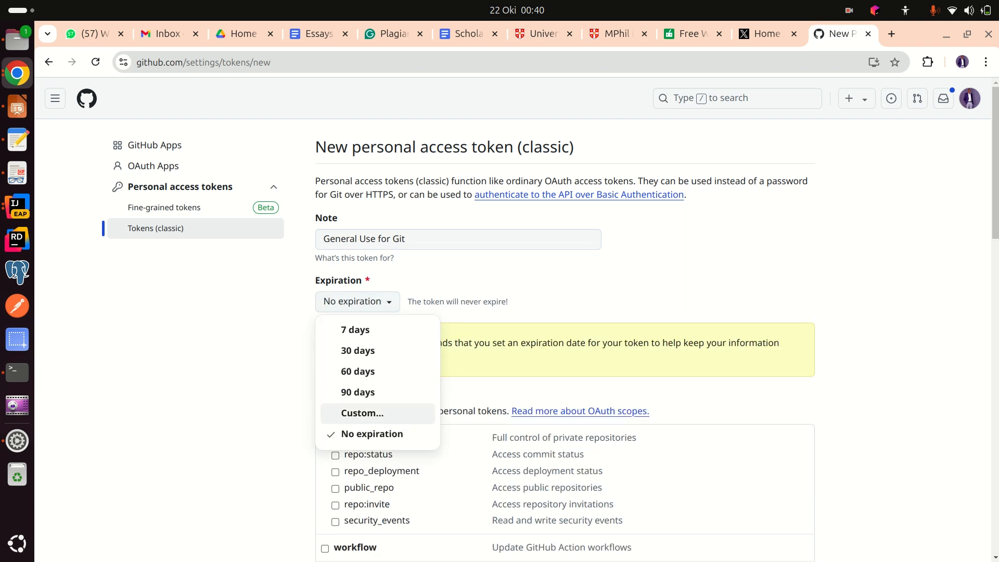
pyautogui.click(358, 393)
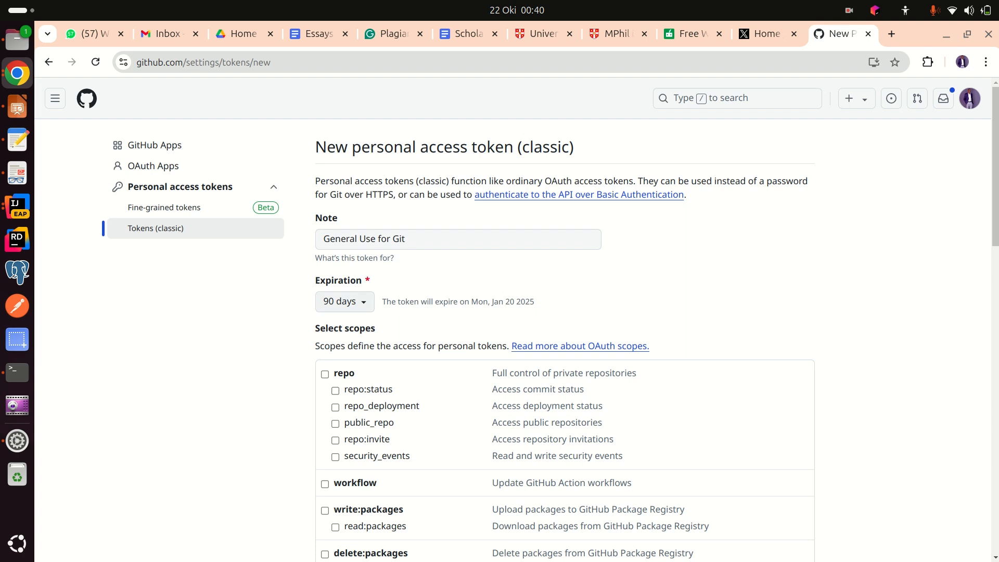
pyautogui.click(357, 302)
pyautogui.click(358, 351)
# - Set a custom expiration date of 22/10/2025 for the token
pyautogui.click(358, 302)
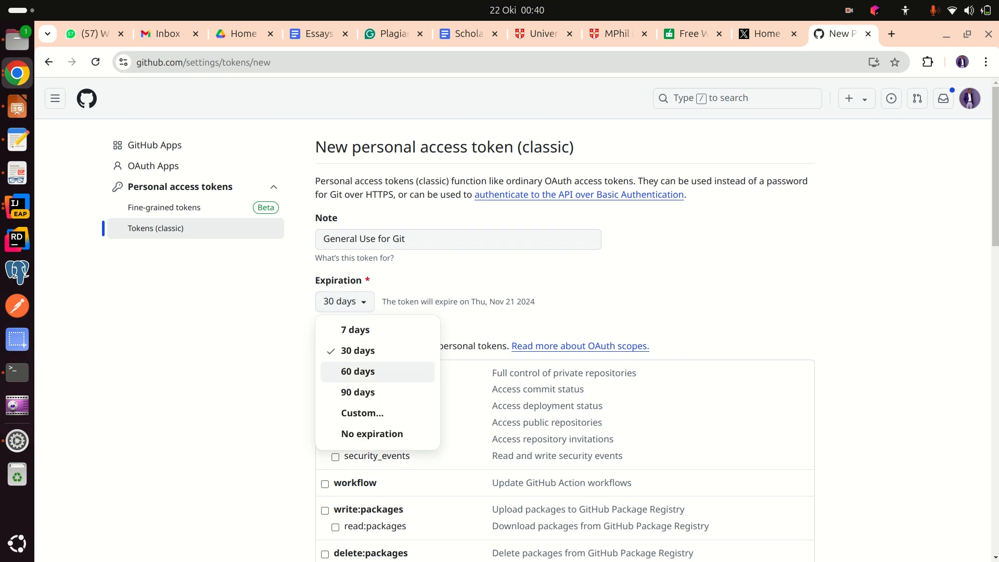
pyautogui.press('Return')
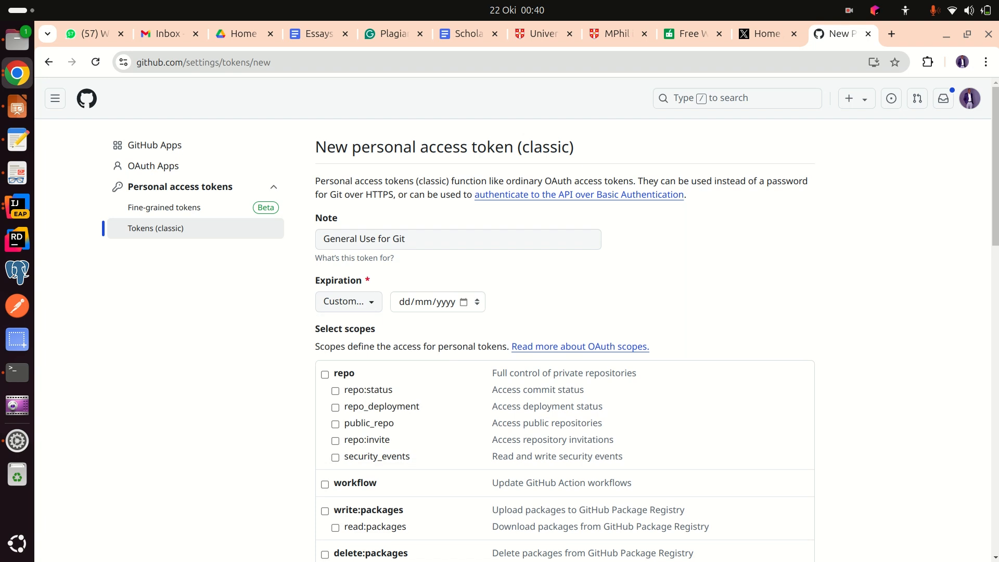
pyautogui.click(464, 302)
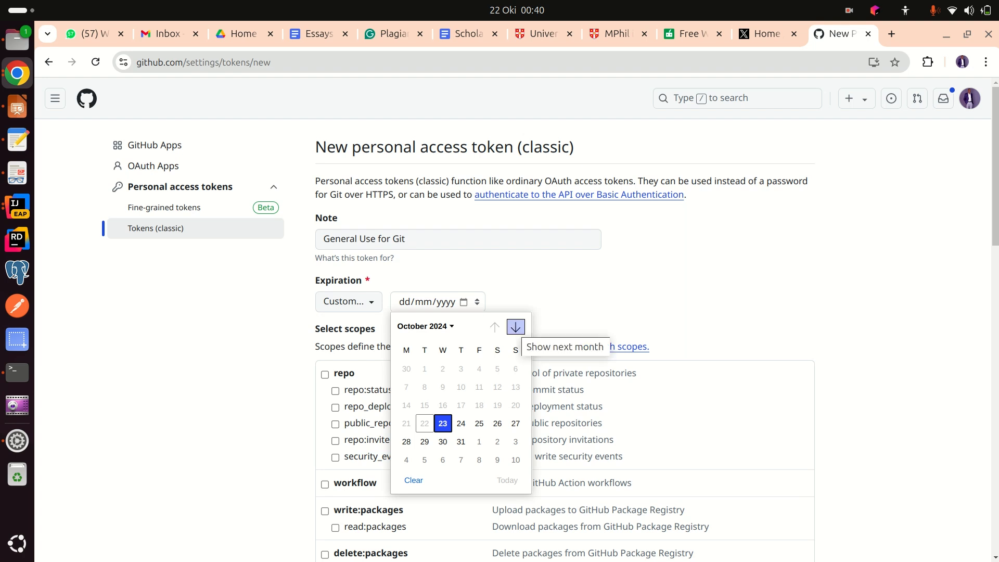
pyautogui.click(425, 326)
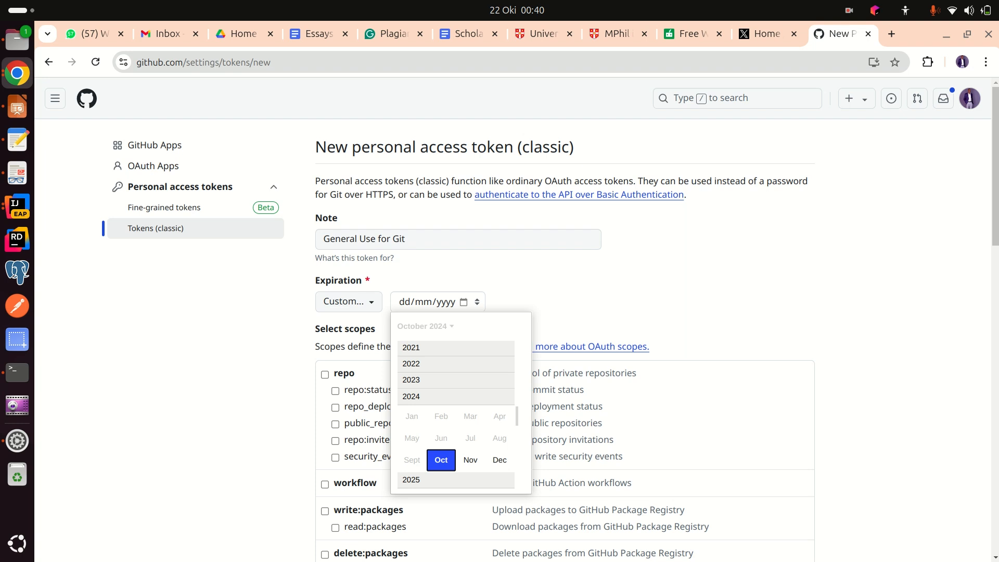
pyautogui.click(419, 480)
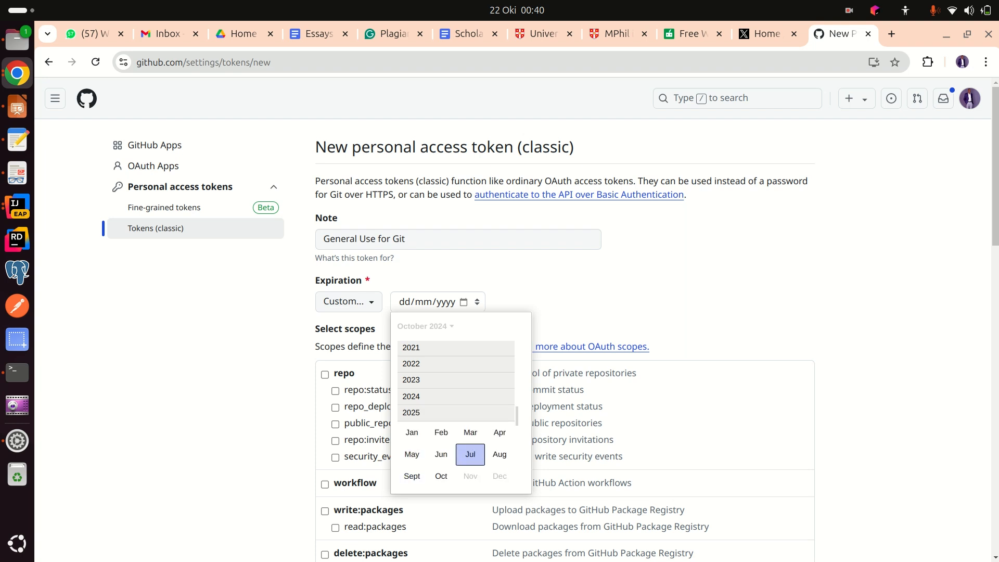
pyautogui.click(441, 476)
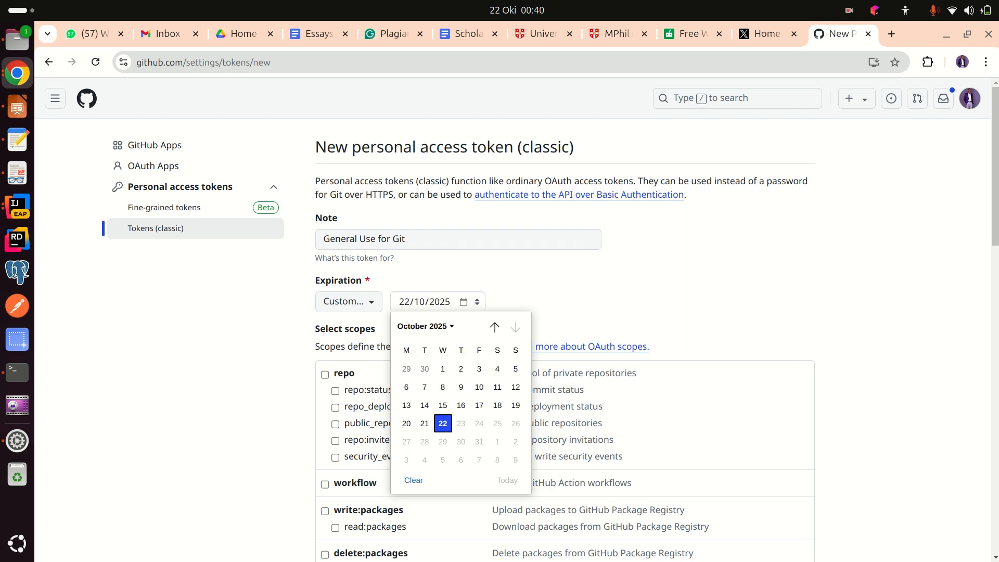
pyautogui.click(443, 423)
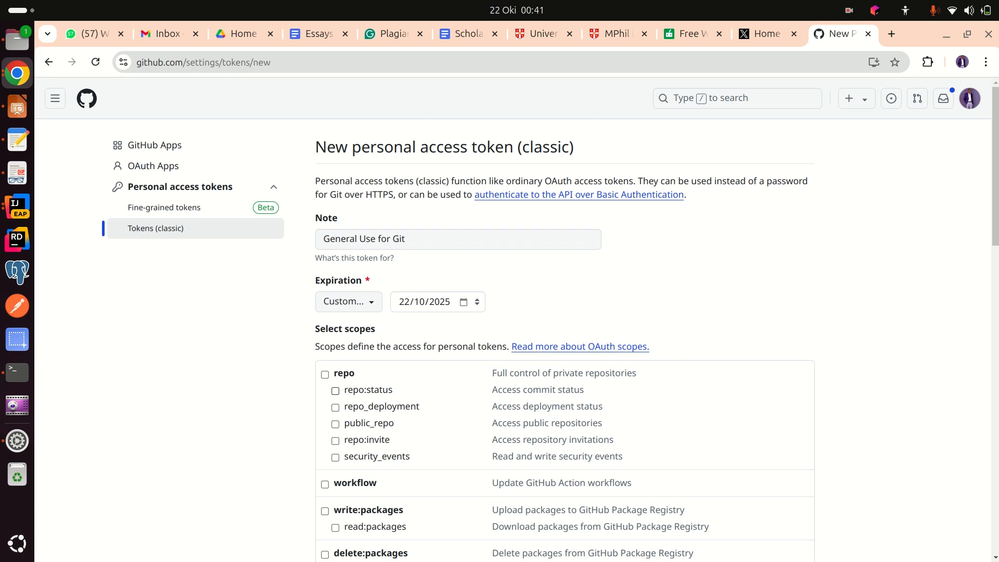
# - Grant the token the repo, workflow, write:packages, delete:packages, admin:org, admin:public_key and admin:repo_hook scopes
pyautogui.click(325, 374)
pyautogui.scroll(-3, 325, 374)
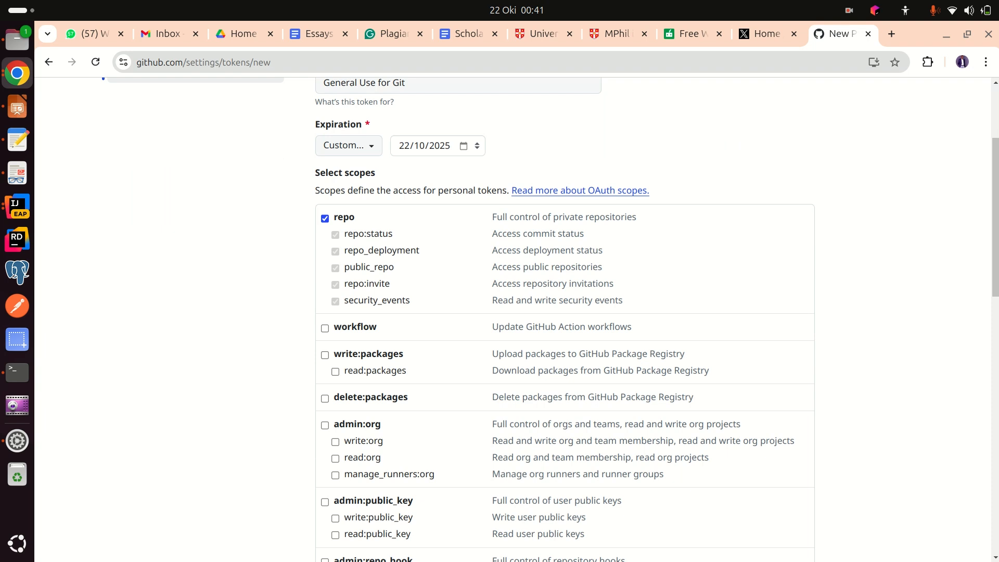
pyautogui.click(324, 328)
pyautogui.click(324, 355)
pyautogui.click(324, 399)
pyautogui.scroll(-3, 565, 319)
pyautogui.click(325, 269)
pyautogui.click(325, 345)
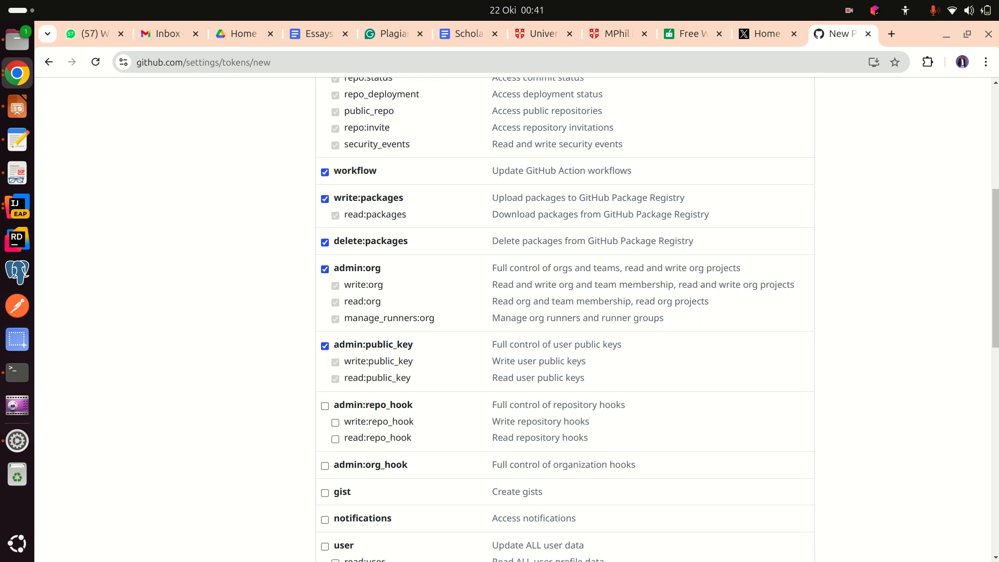
pyautogui.click(324, 406)
# - Grant the token the admin:org_hook, gist, notifications, user, delete_repo and write:discussion scopes
pyautogui.scroll(-3, 324, 406)
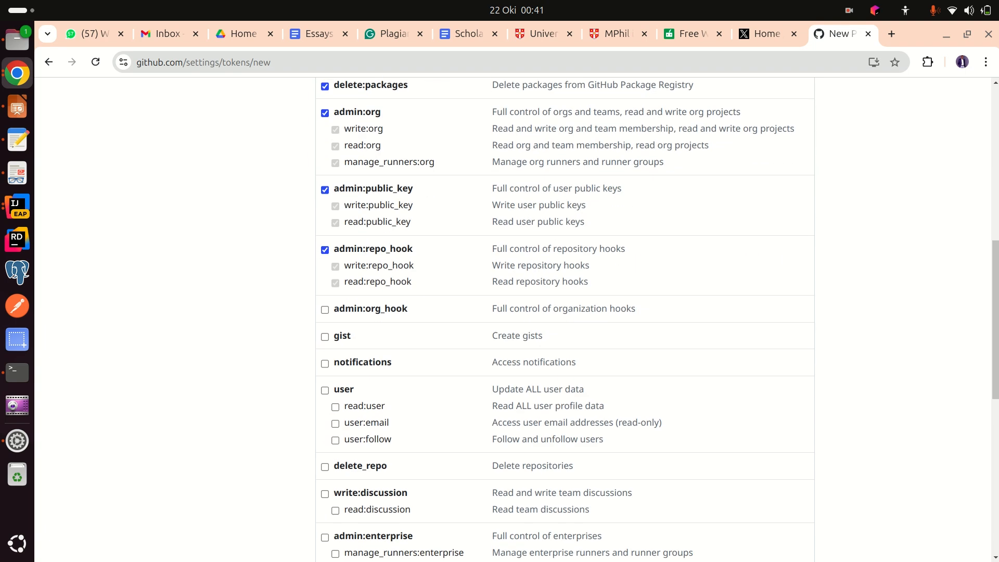
pyautogui.click(325, 338)
pyautogui.click(325, 310)
pyautogui.click(325, 363)
pyautogui.click(325, 390)
pyautogui.scroll(-3, 324, 390)
pyautogui.click(324, 388)
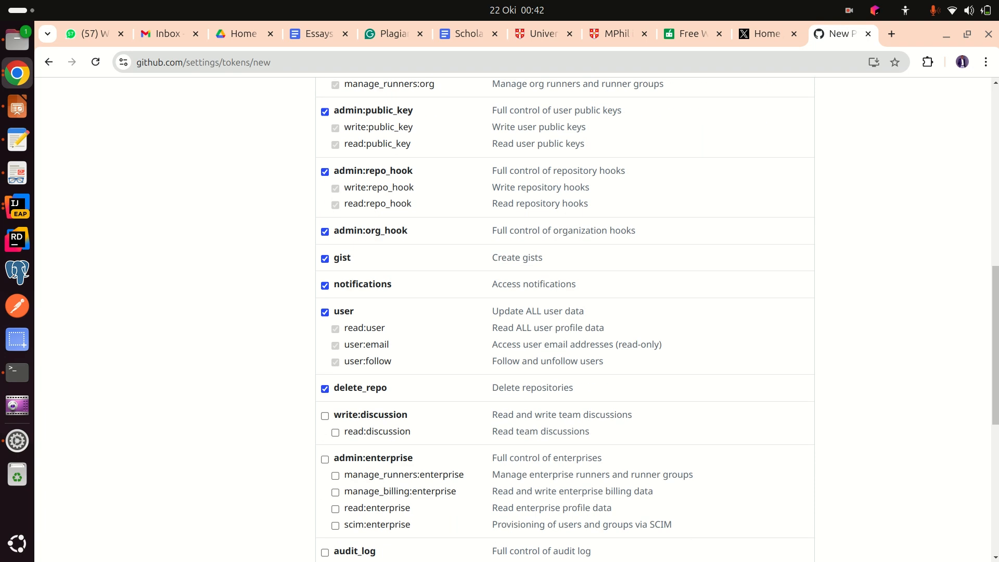
pyautogui.click(325, 416)
# - Grant the token the admin:enterprise, audit_log, codespace, copilot, project, admin:gpg_key and admin:ssh_signing_key scopes
pyautogui.scroll(-5, 324, 416)
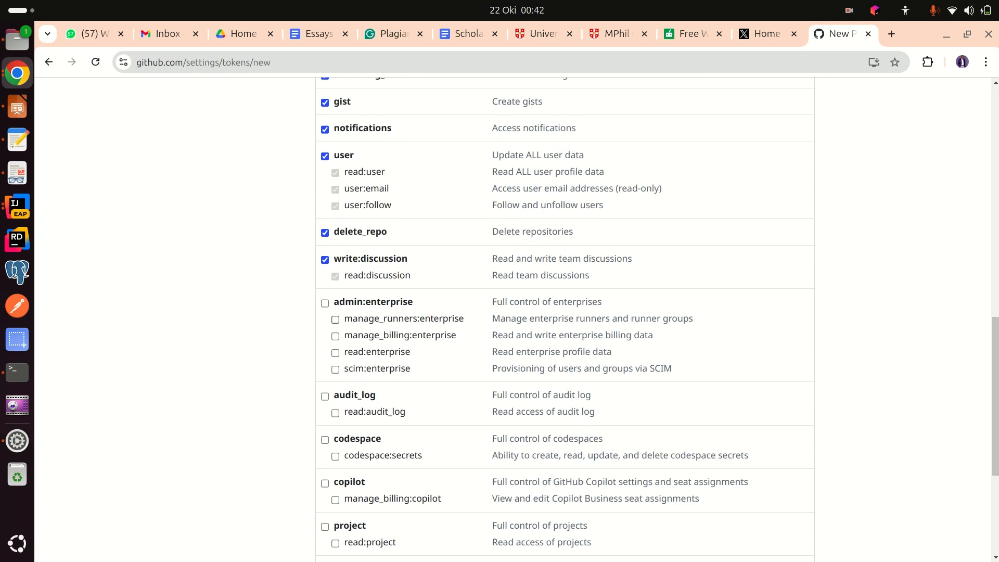
pyautogui.click(325, 302)
pyautogui.click(325, 396)
pyautogui.click(325, 440)
pyautogui.scroll(-3, 324, 439)
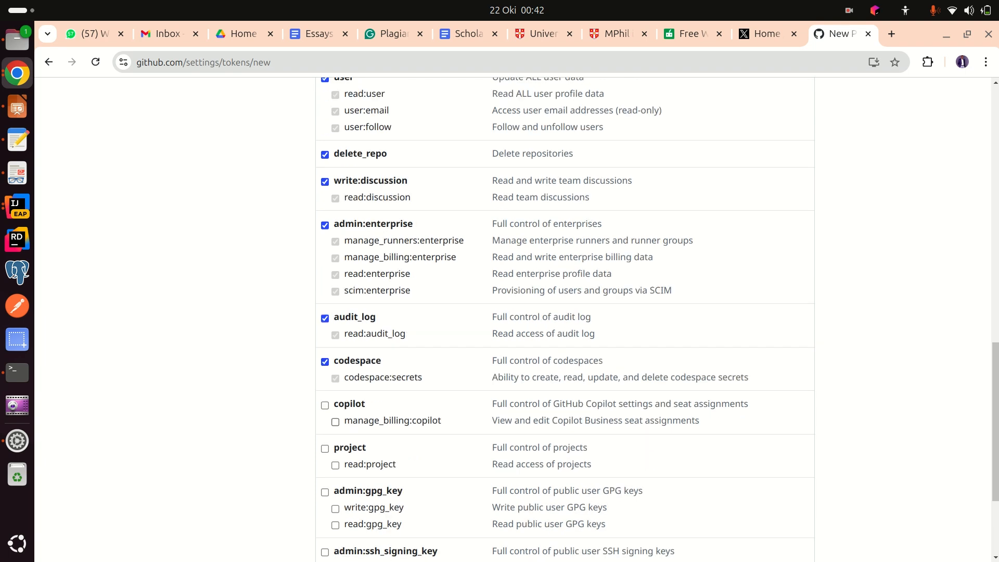
pyautogui.click(325, 405)
pyautogui.click(325, 448)
pyautogui.scroll(-3, 325, 335)
pyautogui.click(324, 336)
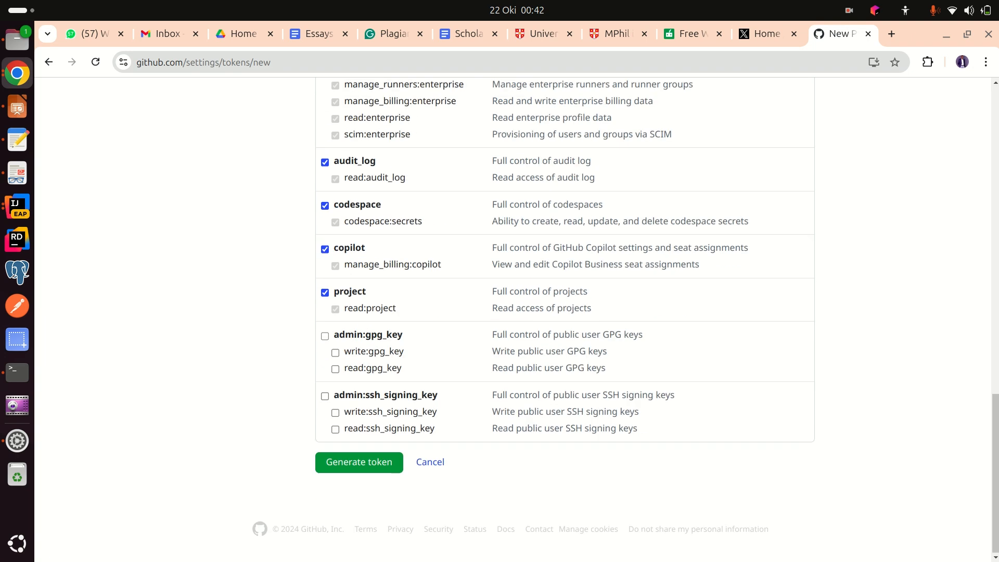
pyautogui.click(324, 395)
# - Check the selected scopes, generate the token and copy it to the clipboard
pyautogui.scroll(9, 565, 320)
pyautogui.scroll(-7, 565, 319)
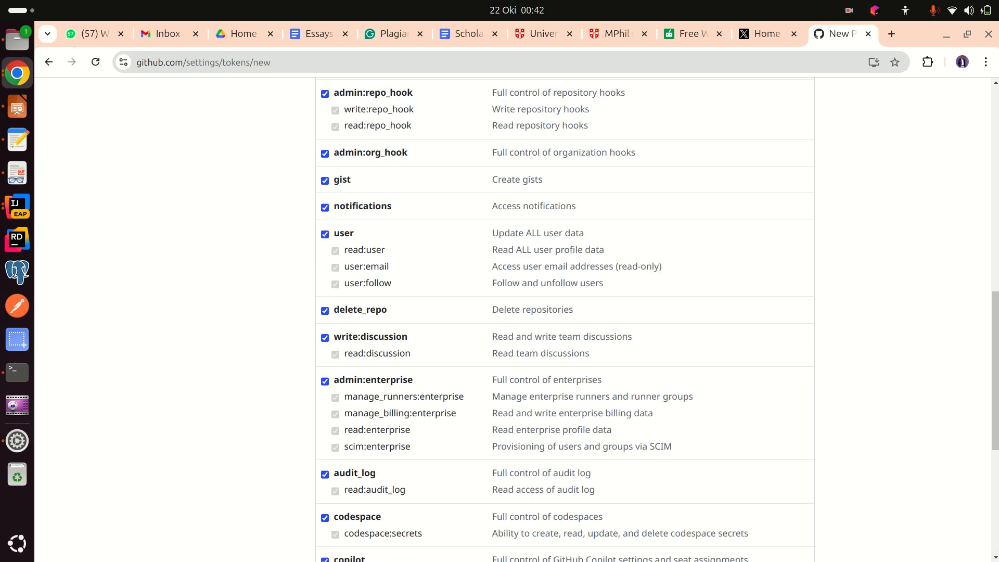
pyautogui.scroll(-3, 565, 320)
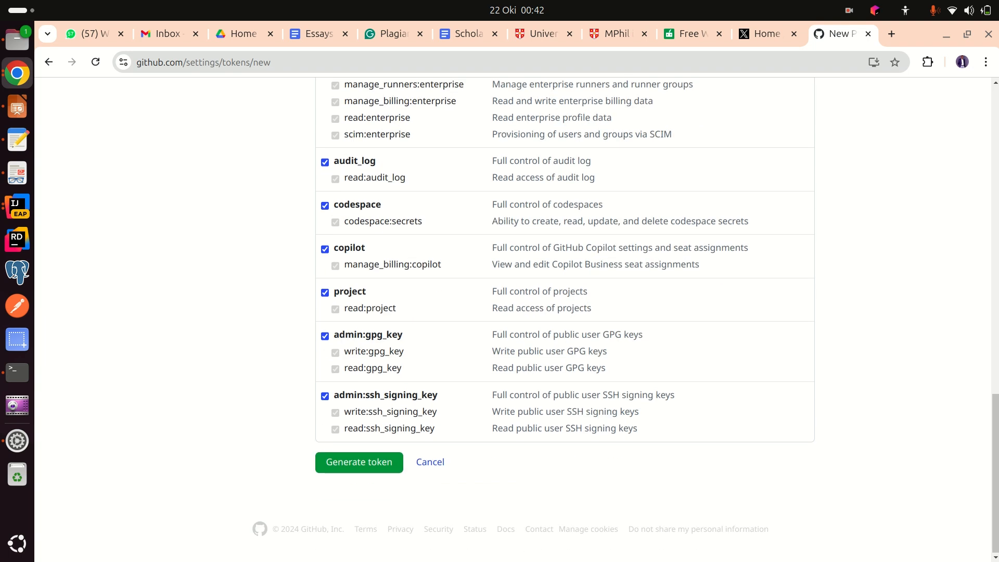
pyautogui.click(359, 463)
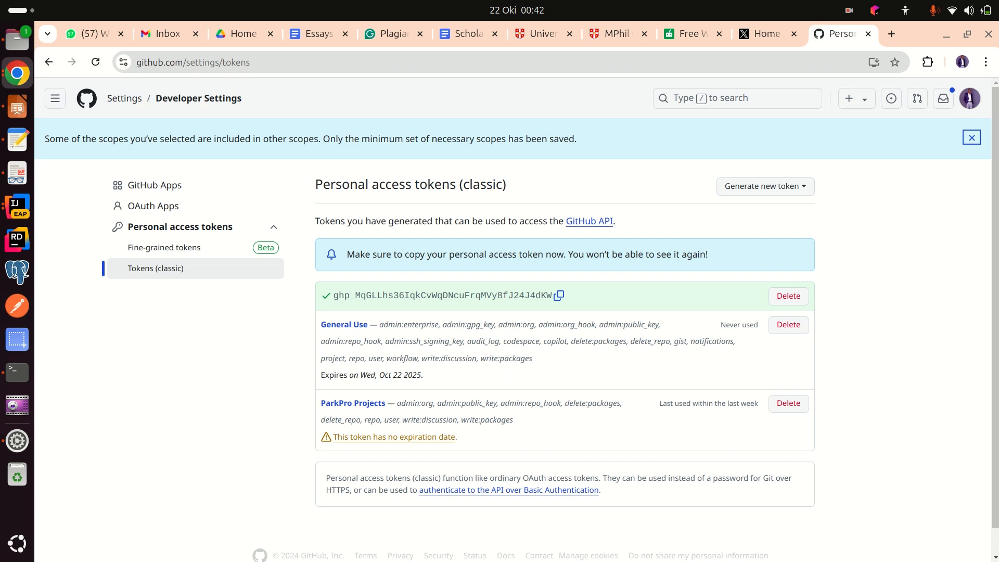
pyautogui.click(559, 295)
pyautogui.click(559, 295)
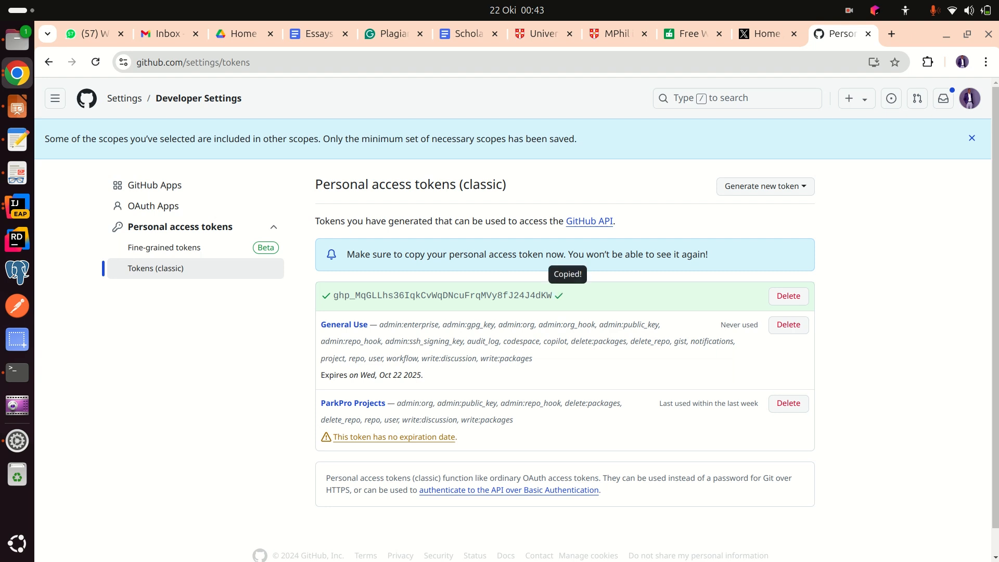